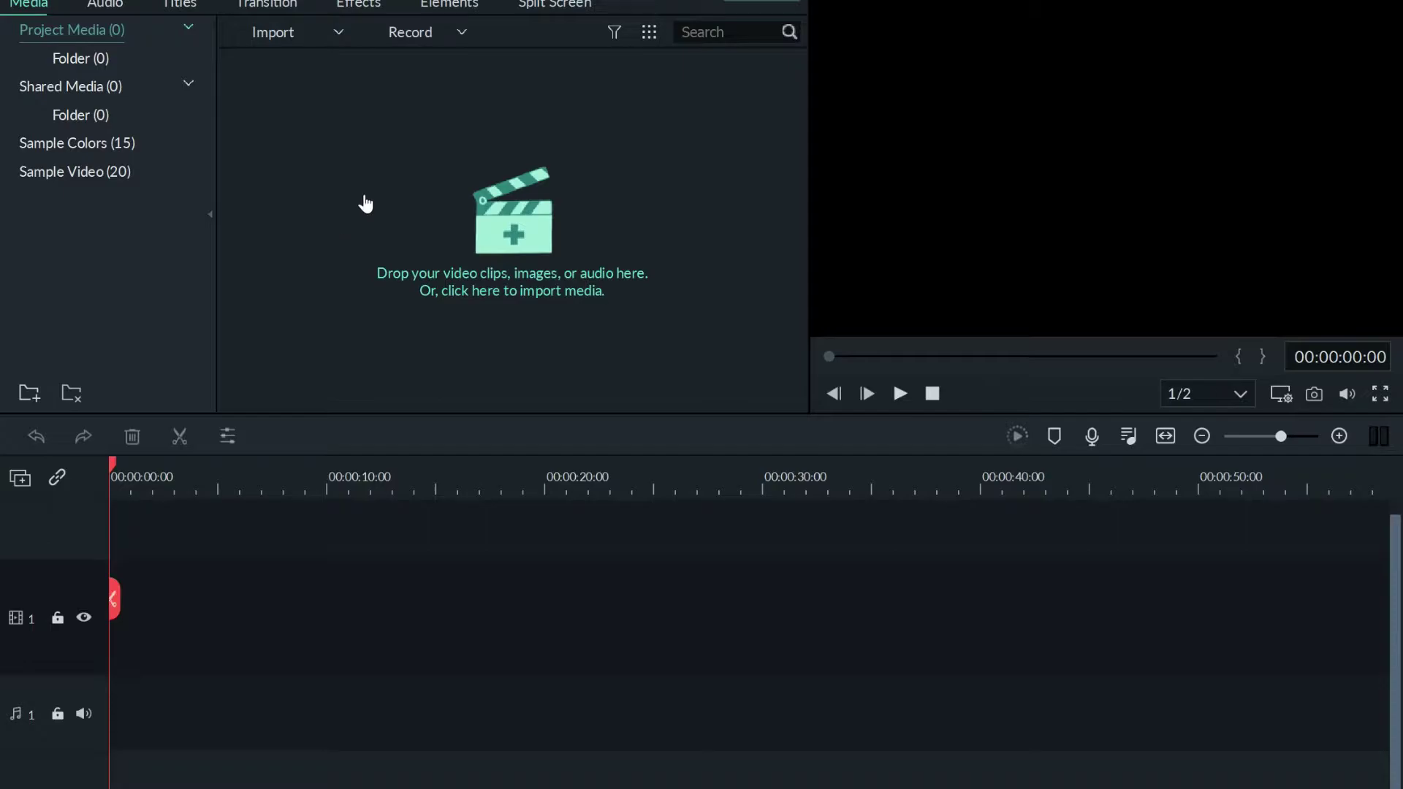
- Import the VID_20201017_172009 video file into the project's media library
{"action": "left_click", "coordinate": [445, 162]}
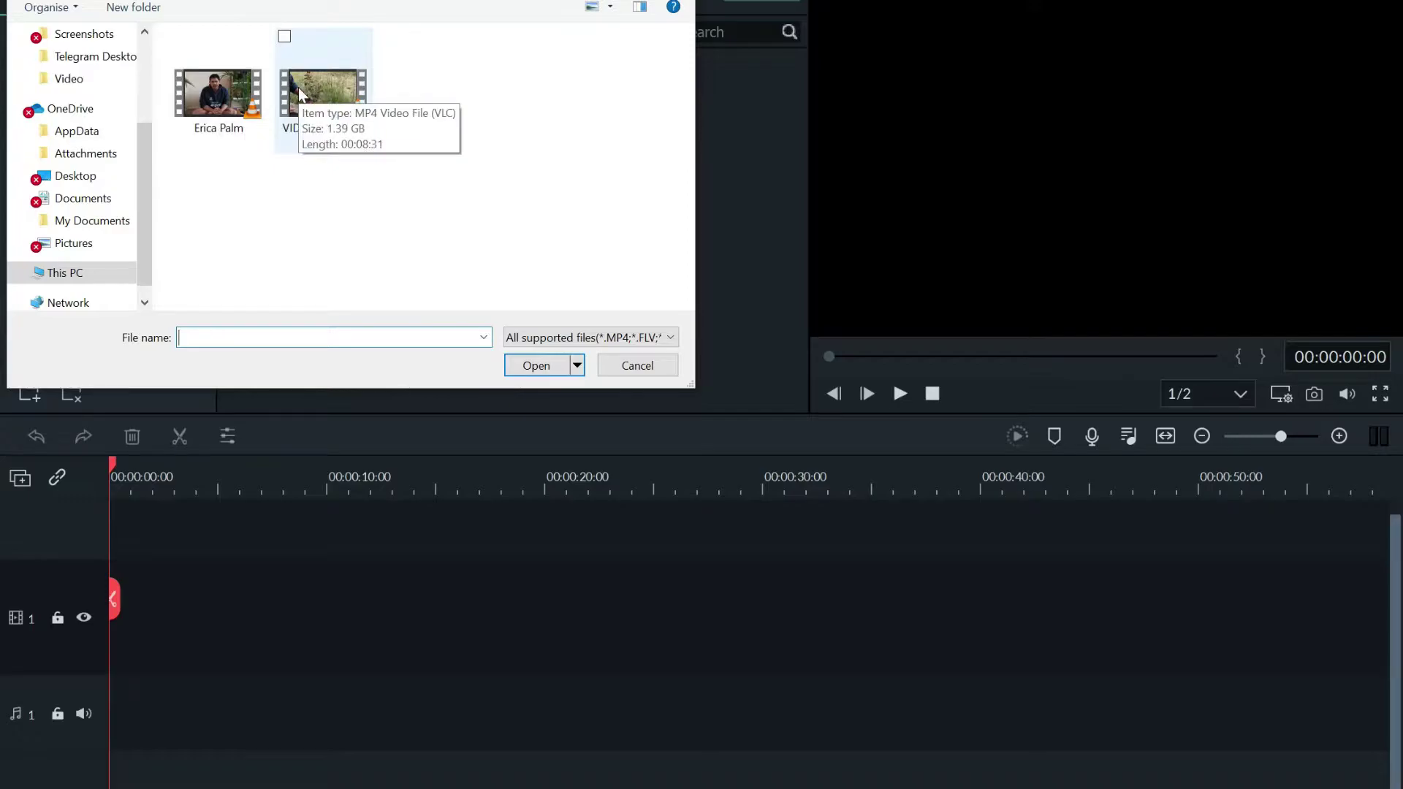
{"action": "left_click", "coordinate": [323, 85]}
{"action": "double_click", "coordinate": [323, 86]}
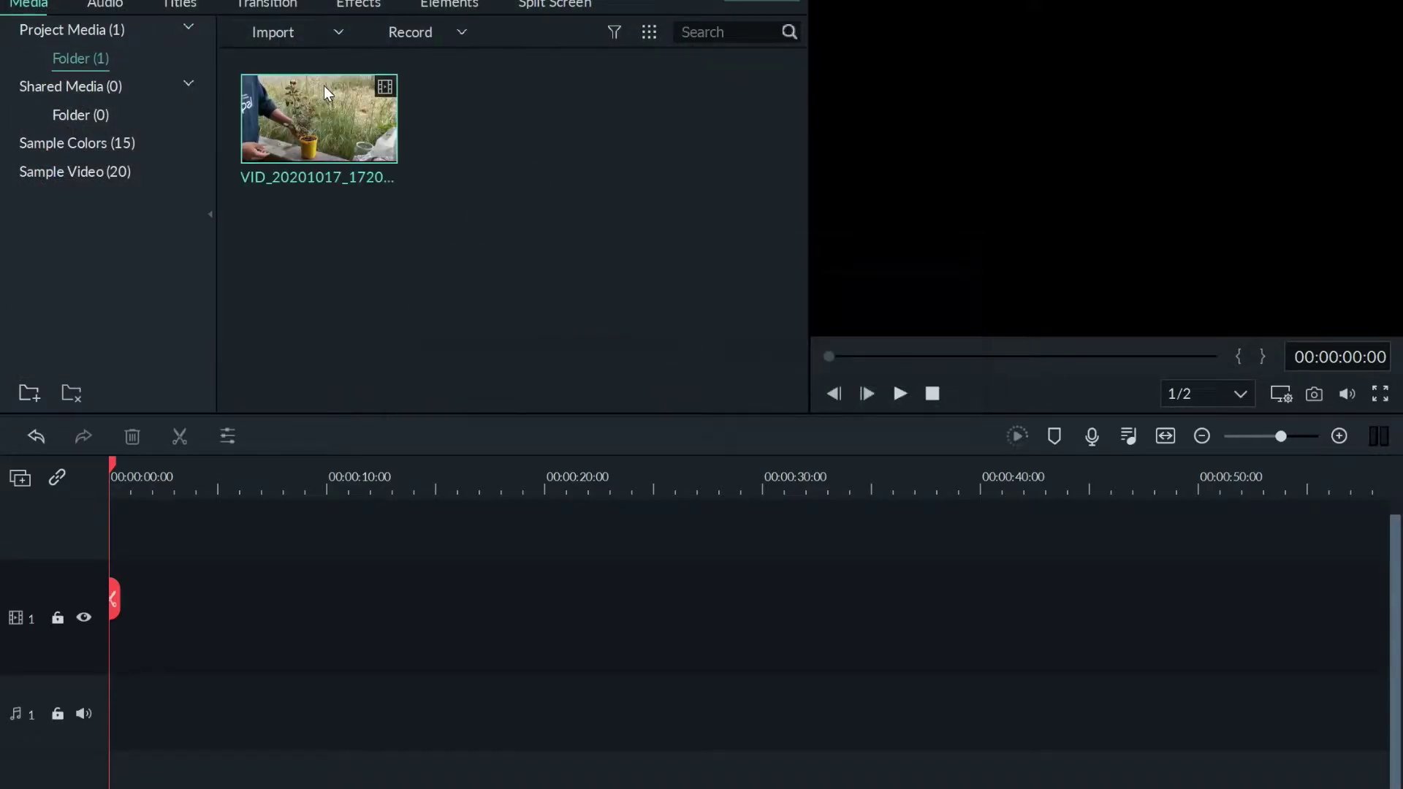
- Place VID_20201017_172009 on the video track and match the project to 1920 x 1080 59fps
{"action": "mouse_move", "coordinate": [348, 124]}
{"action": "left_click_drag", "start_coordinate": [366, 116], "coordinate": [100, 618]}
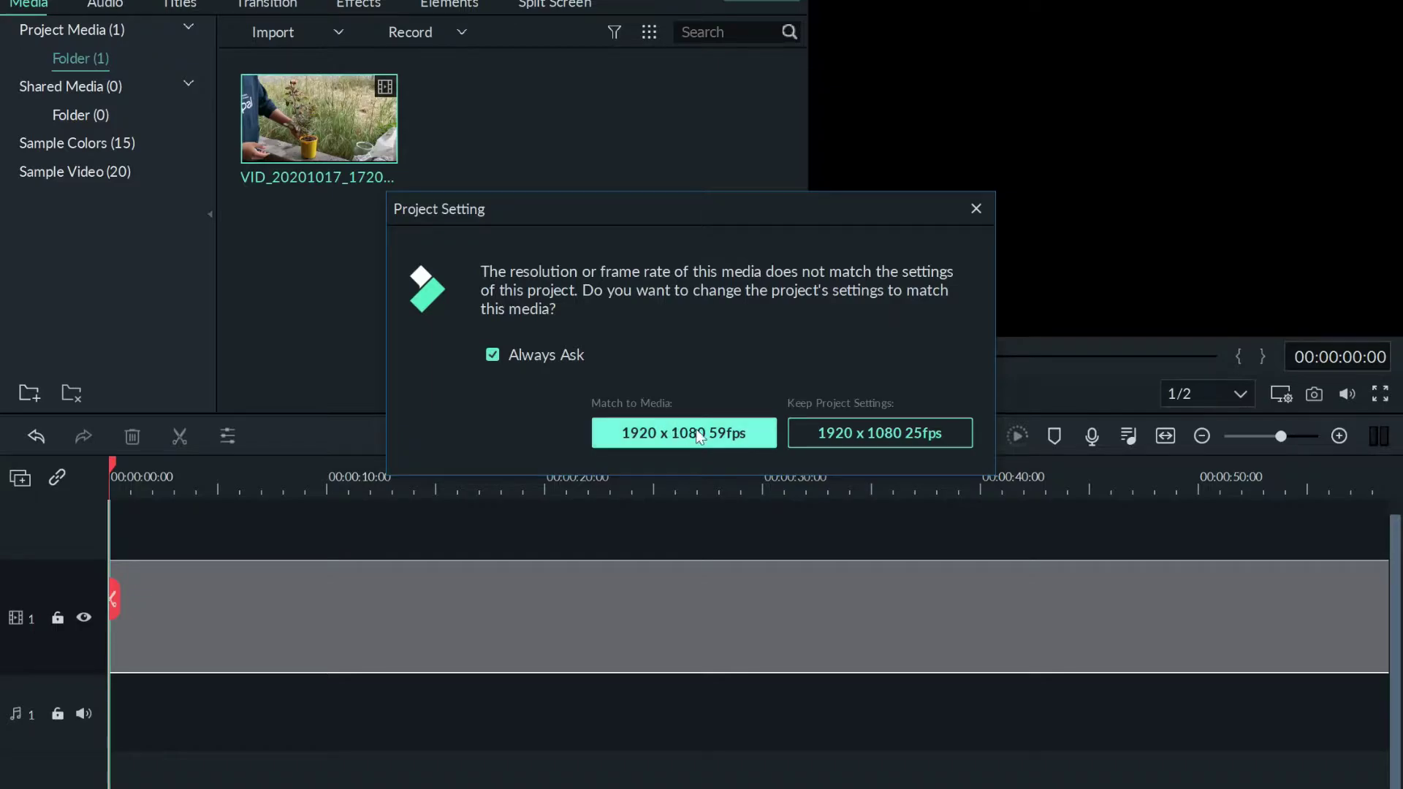
{"action": "left_click", "coordinate": [643, 431]}
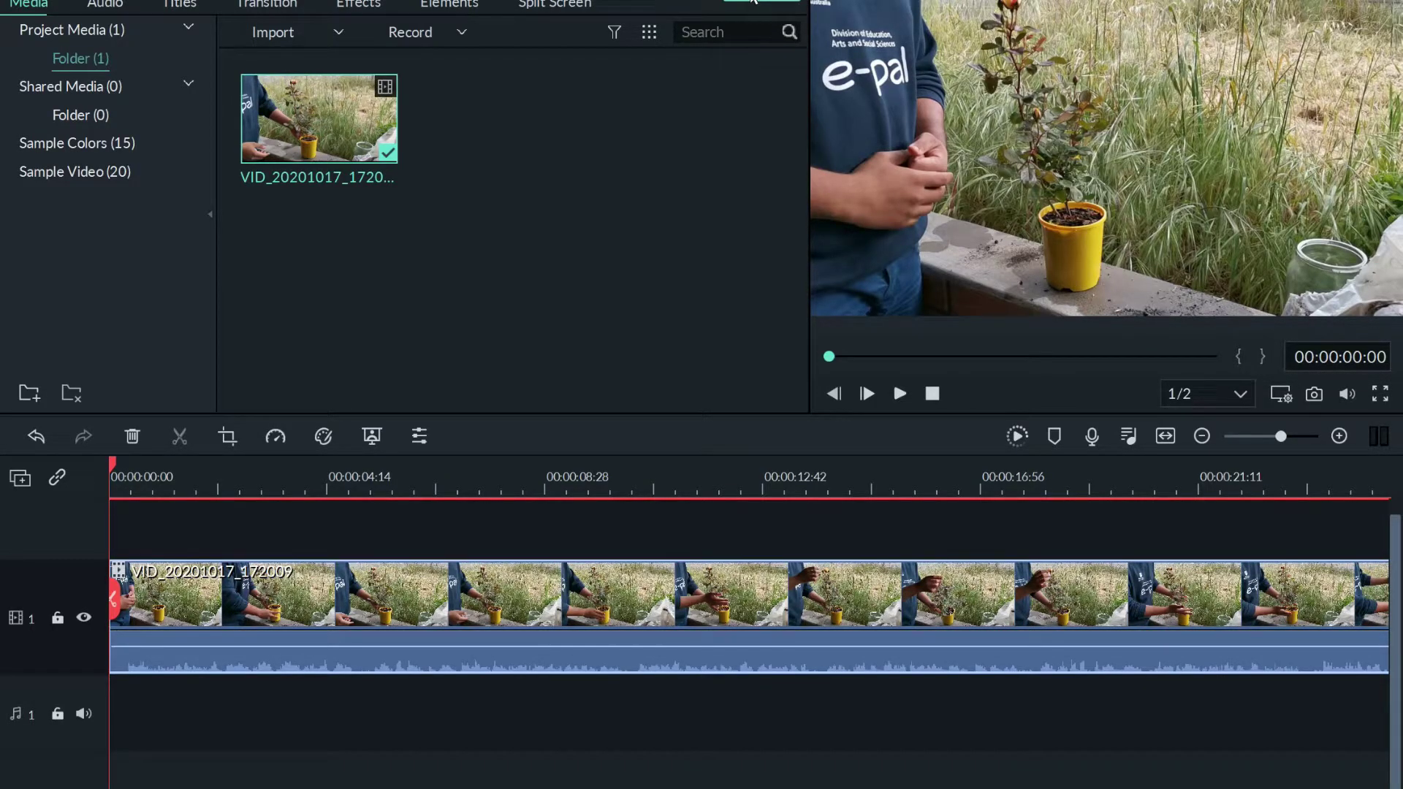
- Check the clip's Properties: 1920x1080, 59.0833 fps, 23243 kbps video bit rate
{"action": "mouse_move", "coordinate": [365, 126]}
{"action": "right_click", "coordinate": [365, 126]}
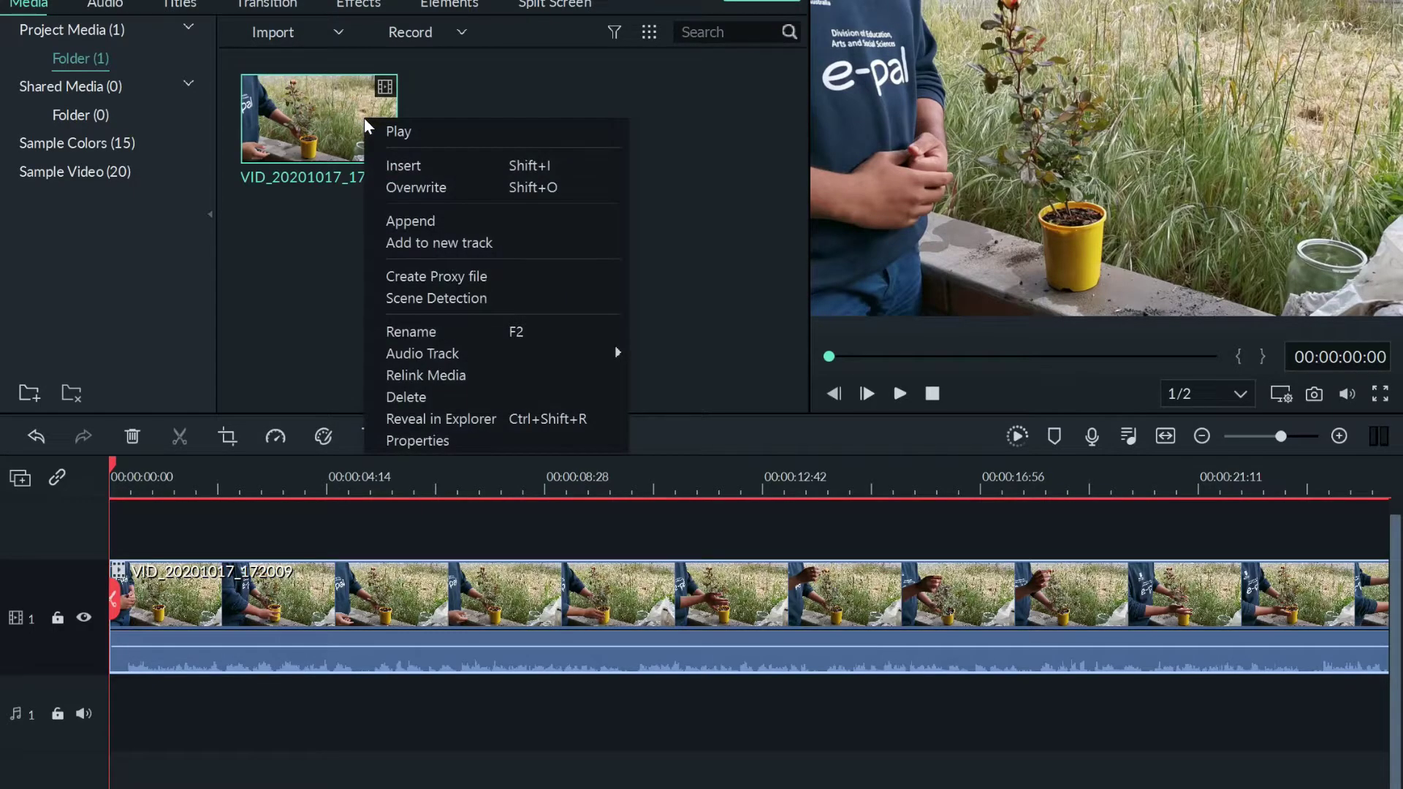
{"action": "left_click", "coordinate": [417, 440]}
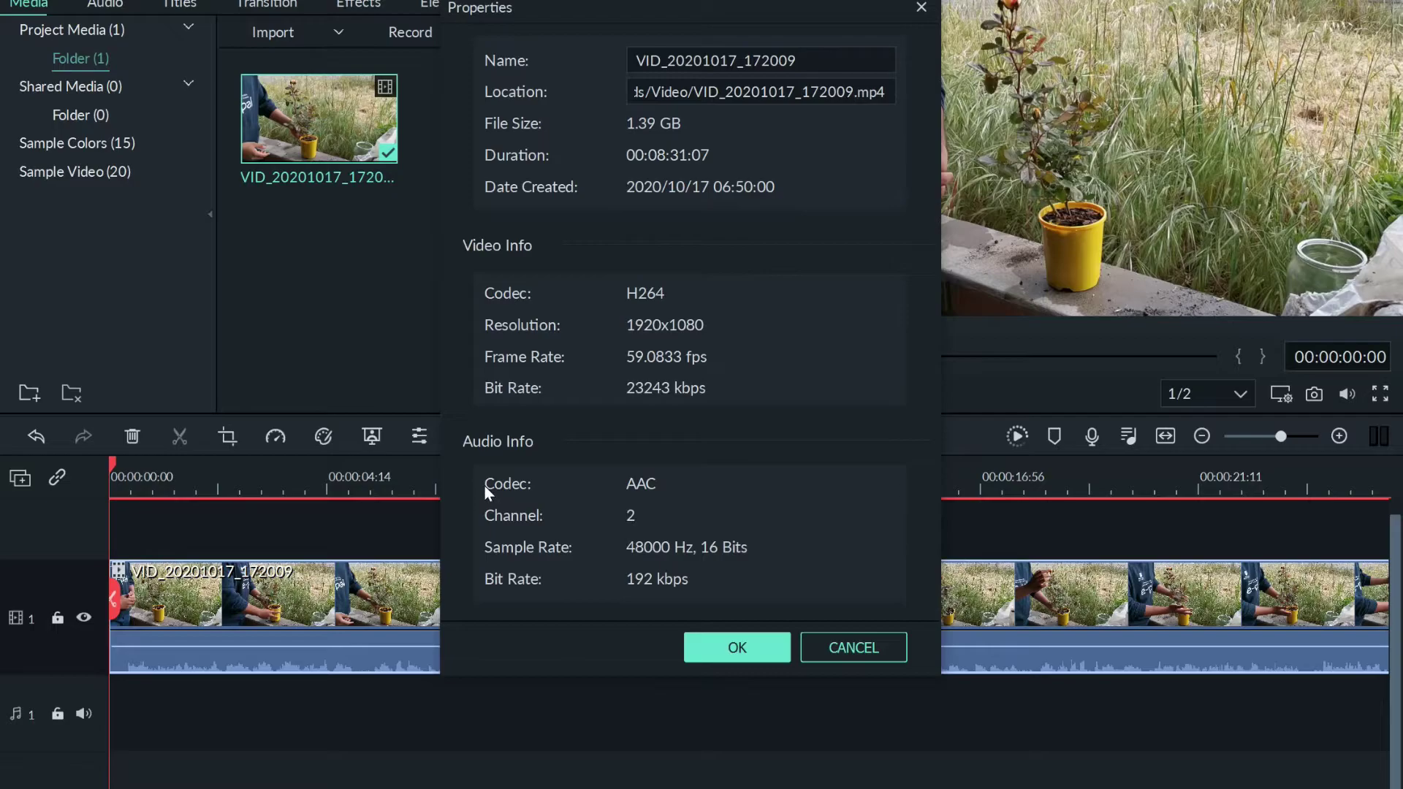
{"action": "left_click", "coordinate": [462, 243]}
{"action": "left_click", "coordinate": [633, 322]}
- Close Properties, start an MP4 export and name the output 'Full hd video'
{"action": "left_click", "coordinate": [849, 648]}
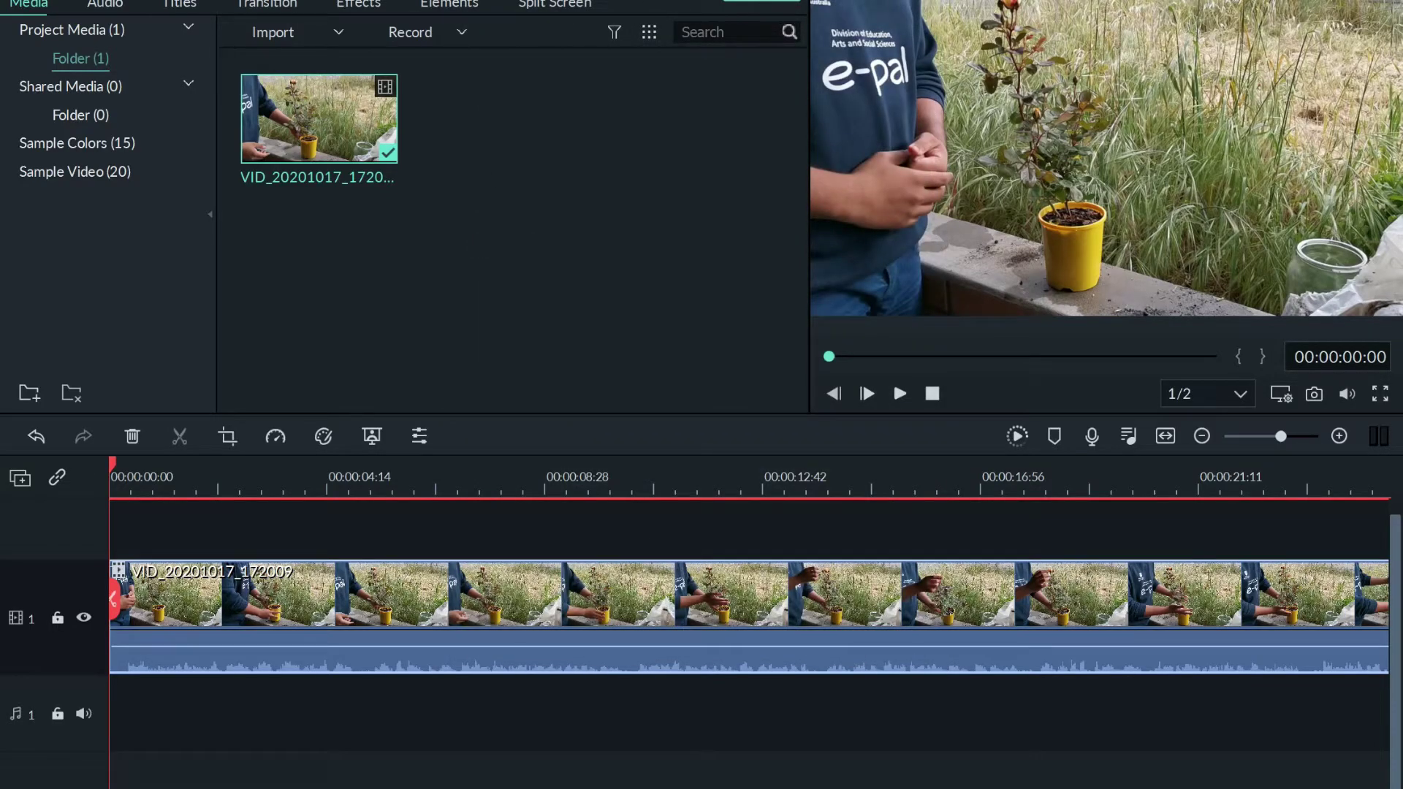
{"action": "left_click", "coordinate": [761, 1]}
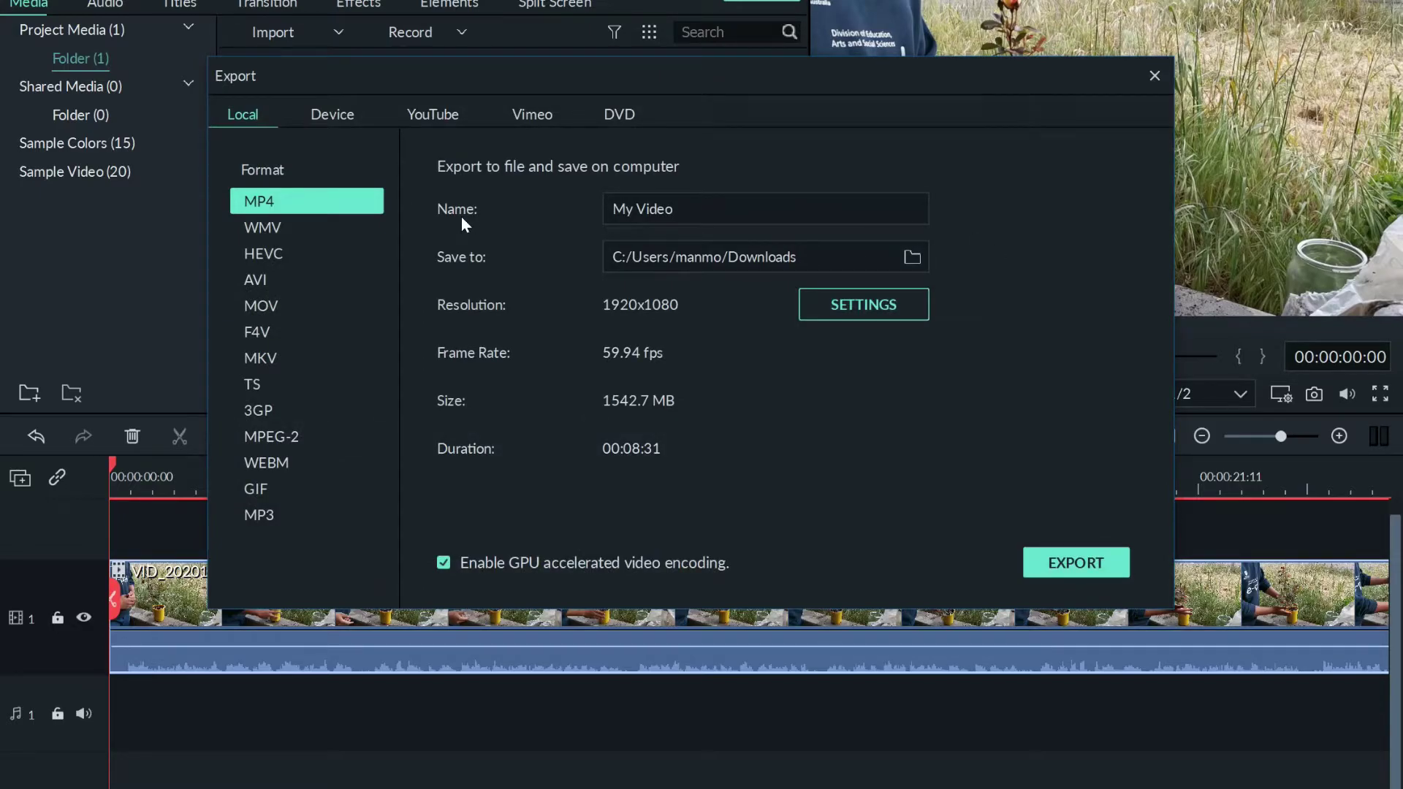
{"action": "left_click_drag", "start_coordinate": [697, 207], "coordinate": [519, 202]}
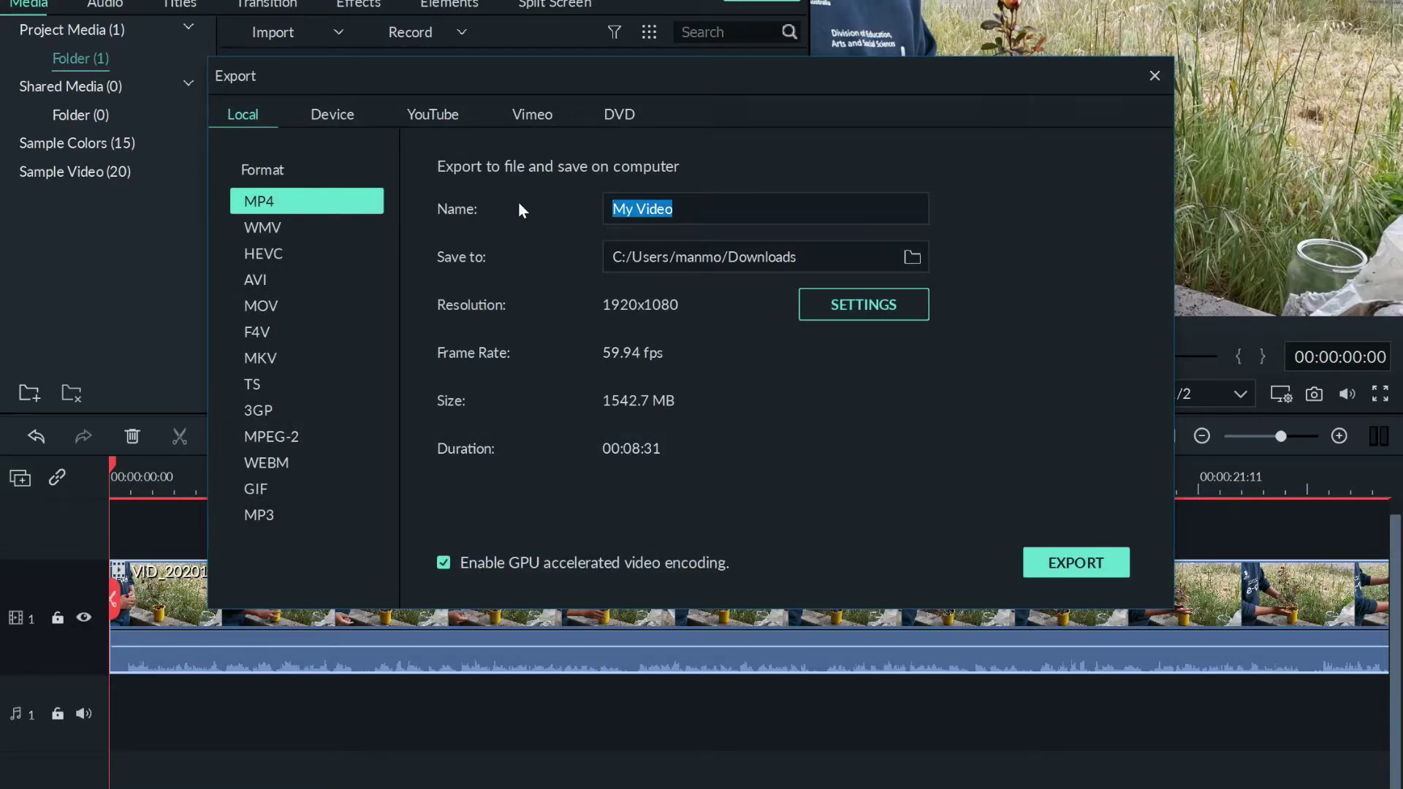
{"action": "type", "text": "Fu"}
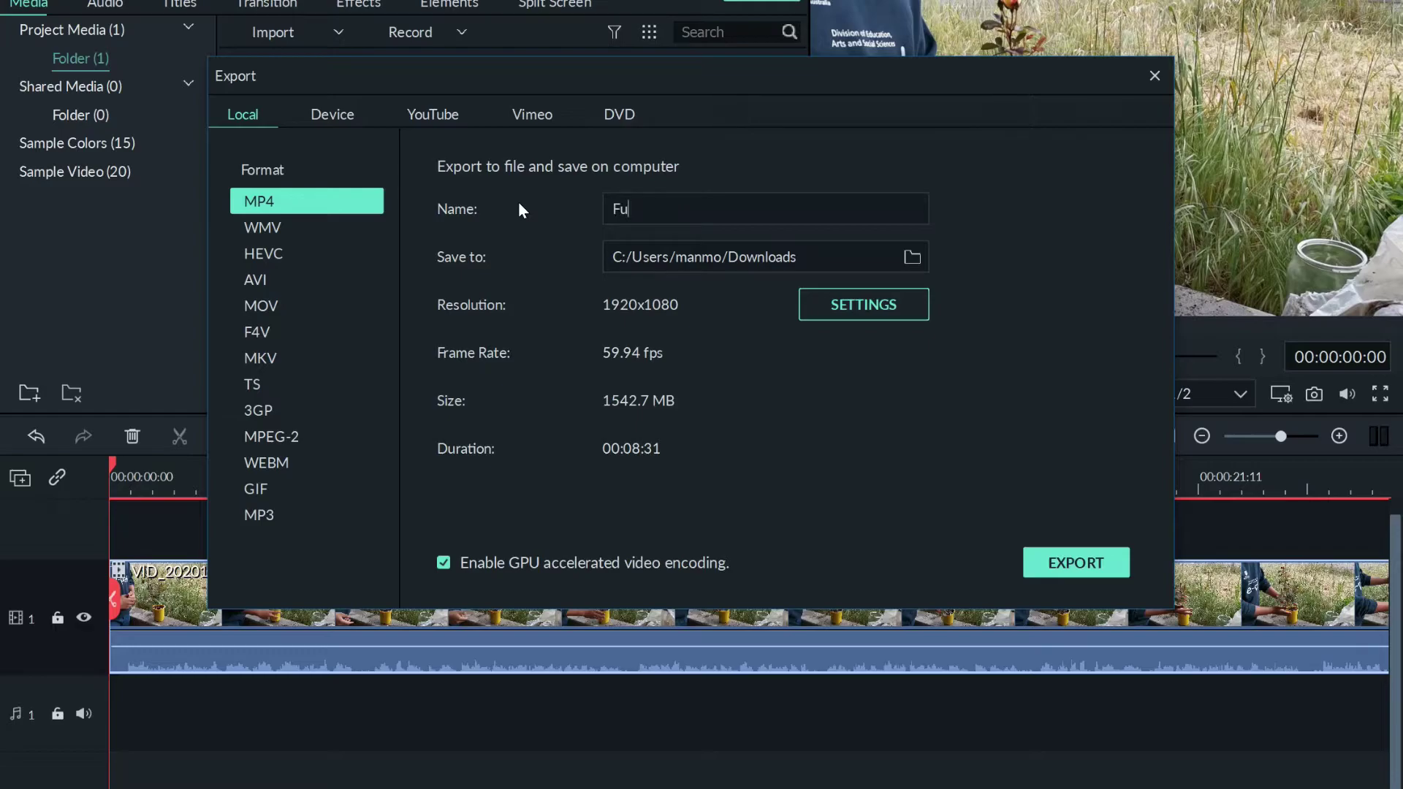
{"action": "type", "text": "ll hd video"}
- In the export settings, try Good and Better quality, then return to Best
{"action": "left_click", "coordinate": [851, 303]}
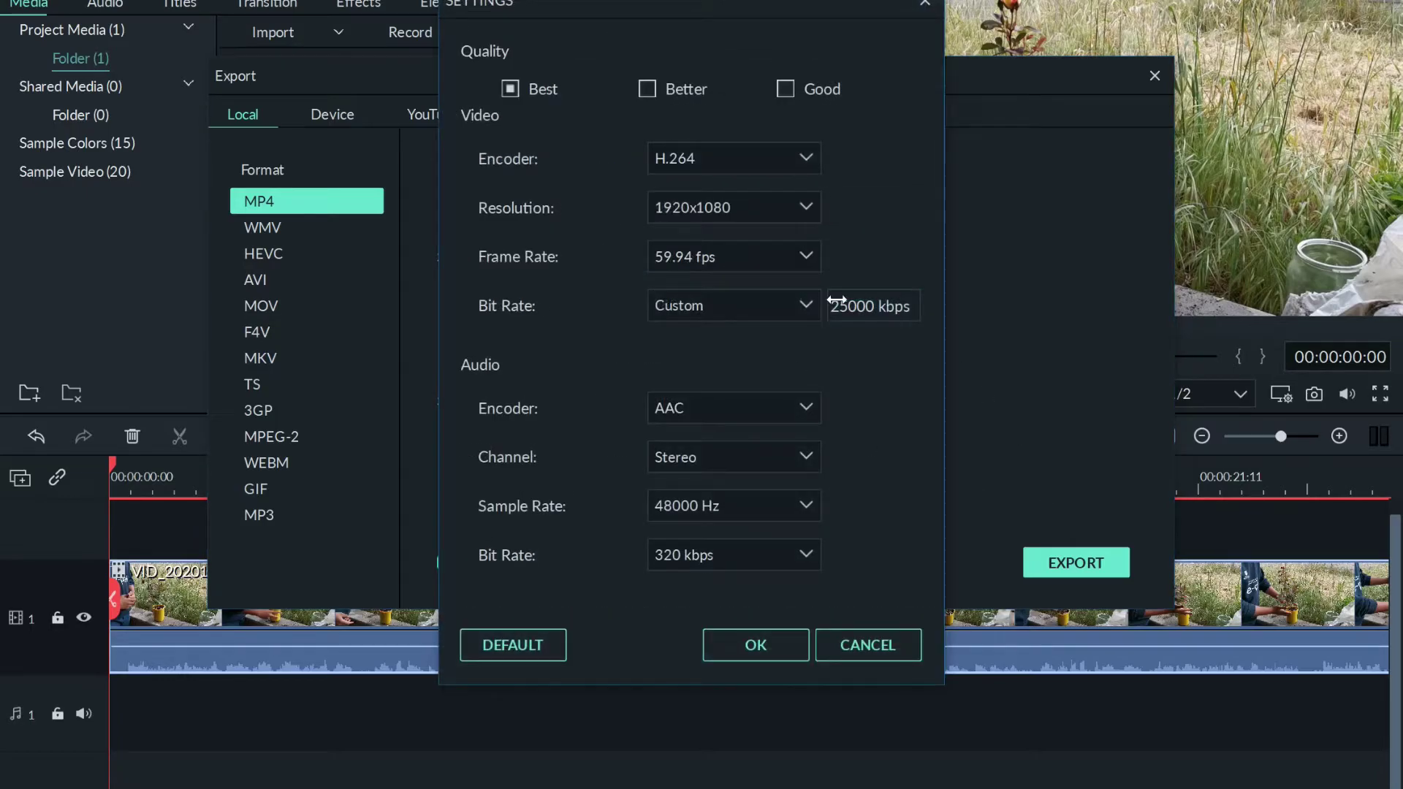
{"action": "left_click", "coordinate": [785, 86]}
{"action": "left_click", "coordinate": [645, 89]}
{"action": "left_click", "coordinate": [509, 89]}
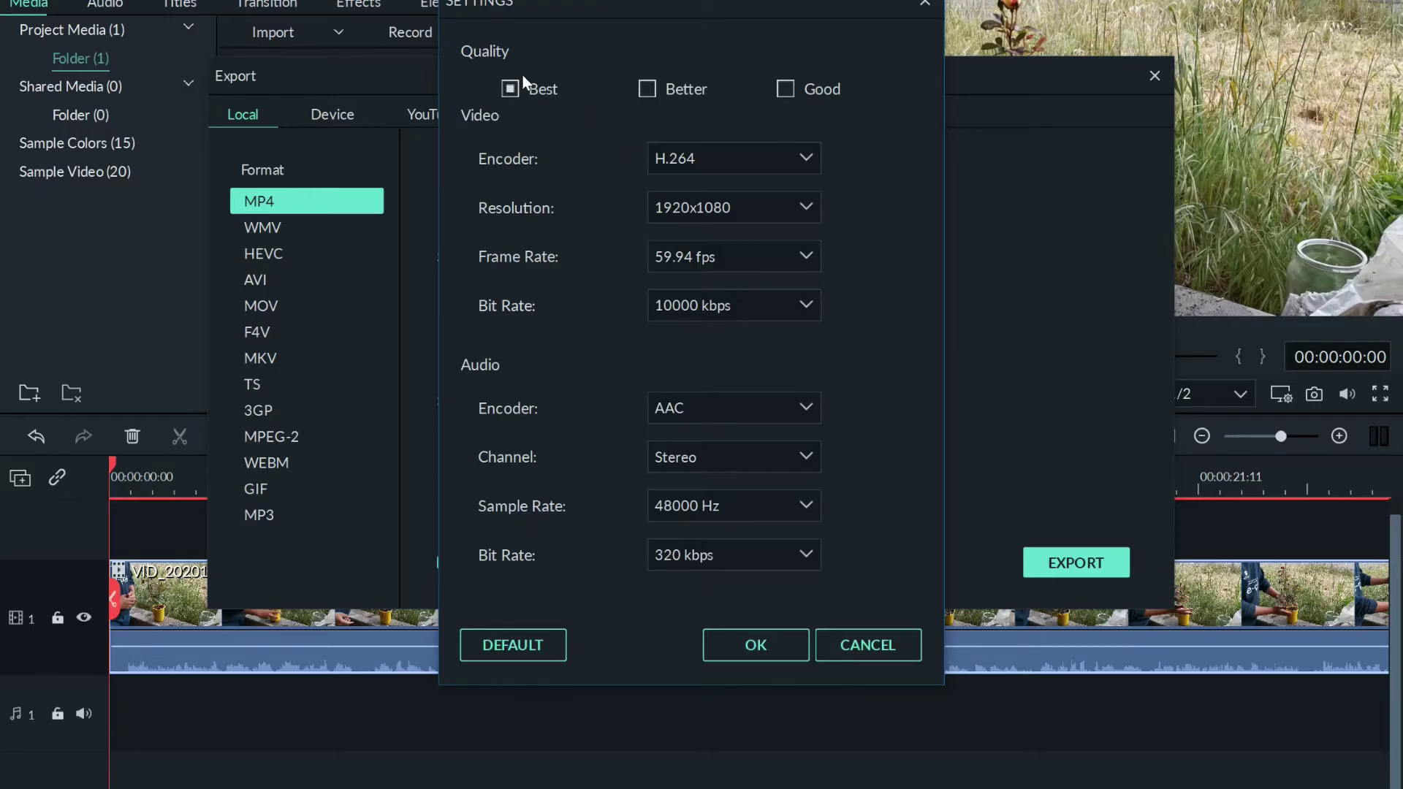
- Keep the H.264 encoder, 1920x1080 resolution and 59.94 fps frame rate
{"action": "left_click", "coordinate": [786, 155]}
{"action": "left_click", "coordinate": [787, 155]}
{"action": "left_click", "coordinate": [716, 211]}
{"action": "left_click", "coordinate": [716, 210]}
{"action": "left_click", "coordinate": [698, 257]}
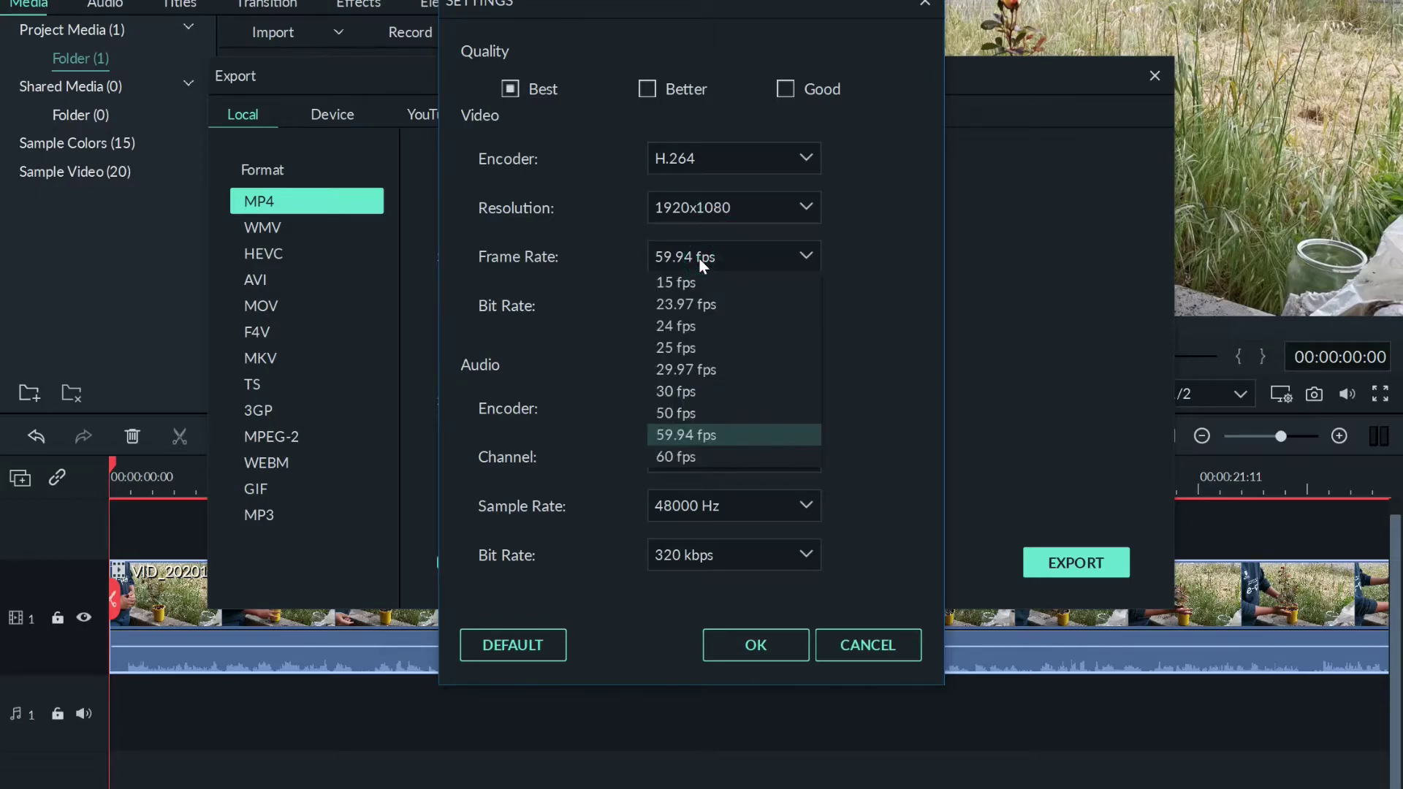
{"action": "left_click", "coordinate": [698, 257]}
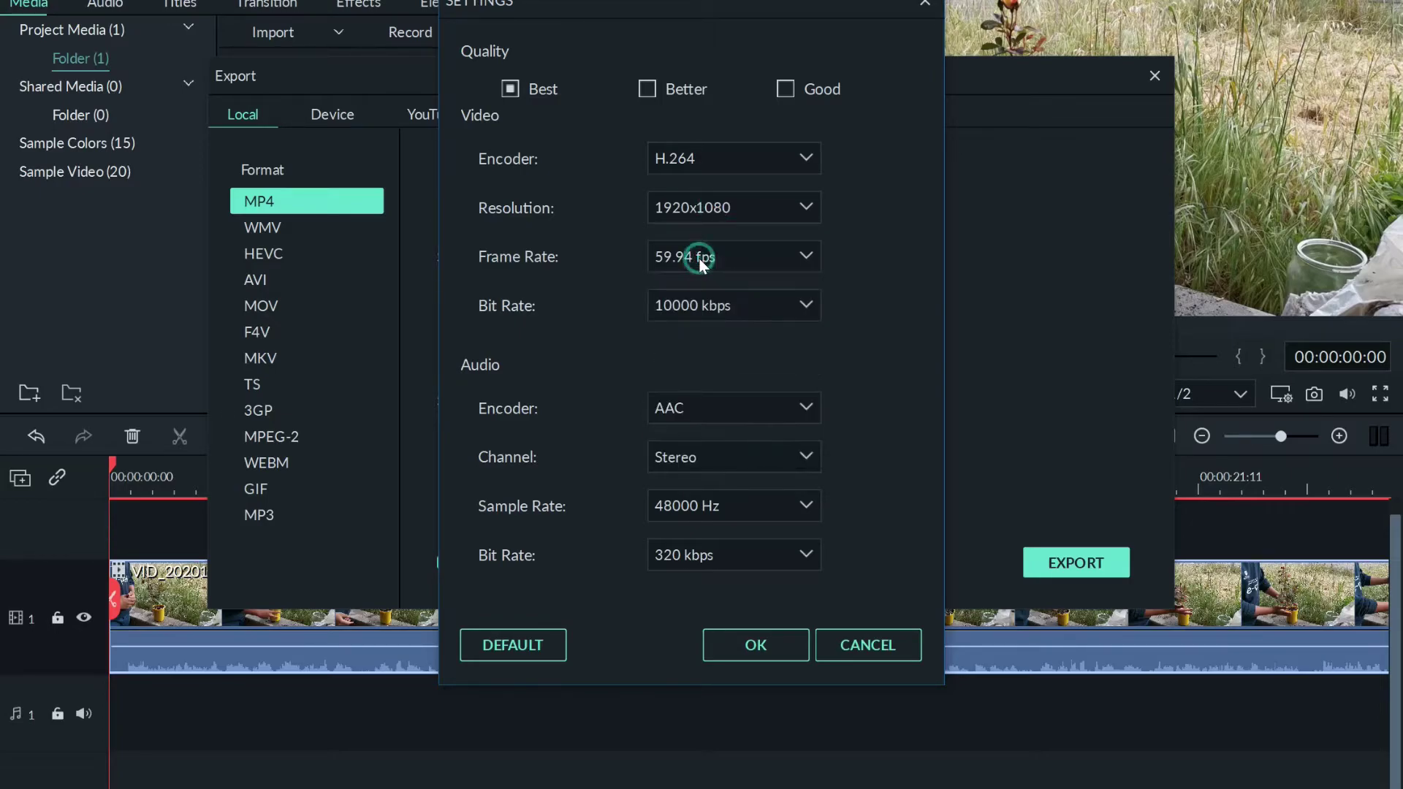
- Switch the video bit rate to Custom
{"action": "left_click", "coordinate": [751, 305]}
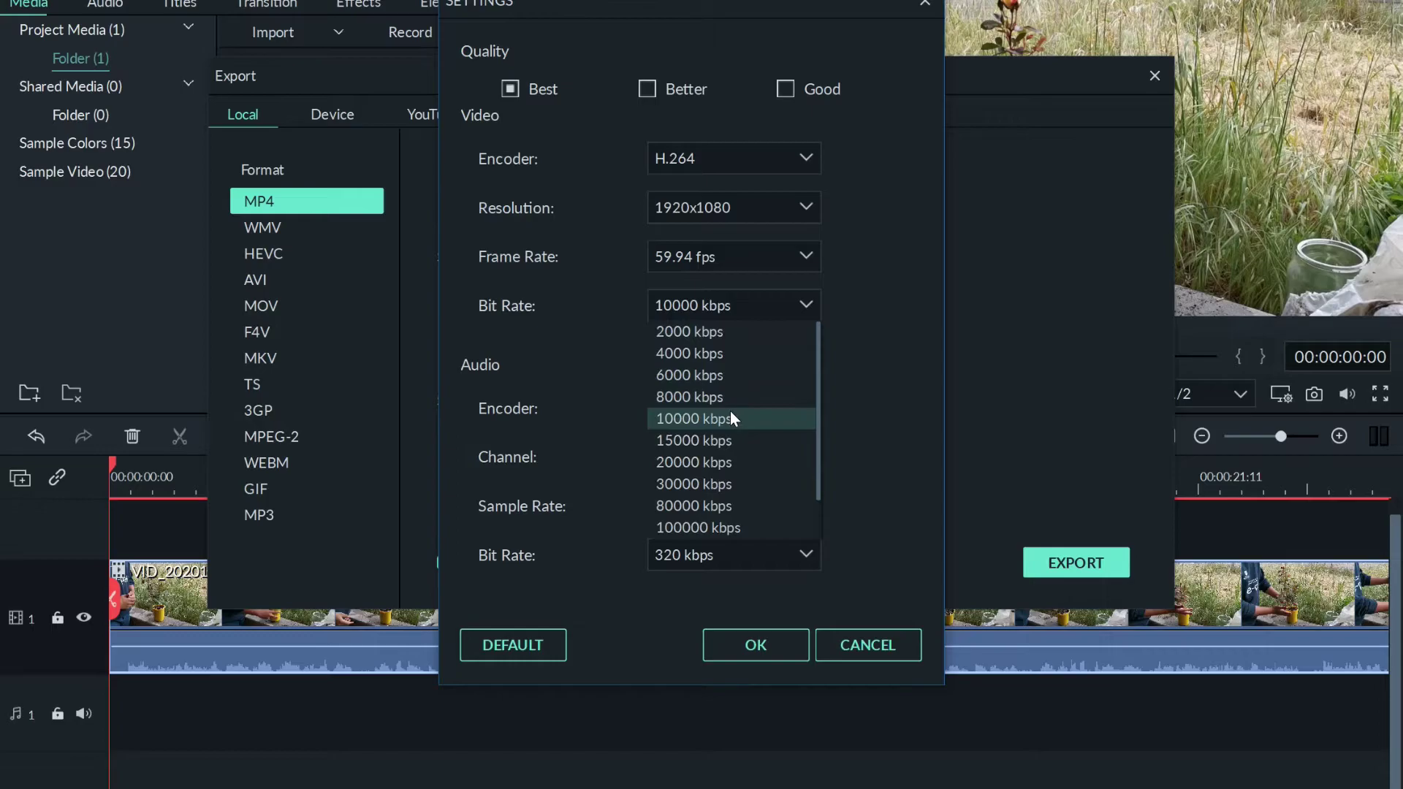
{"action": "scroll", "coordinate": [730, 410], "scroll_direction": "down", "scroll_amount": 2}
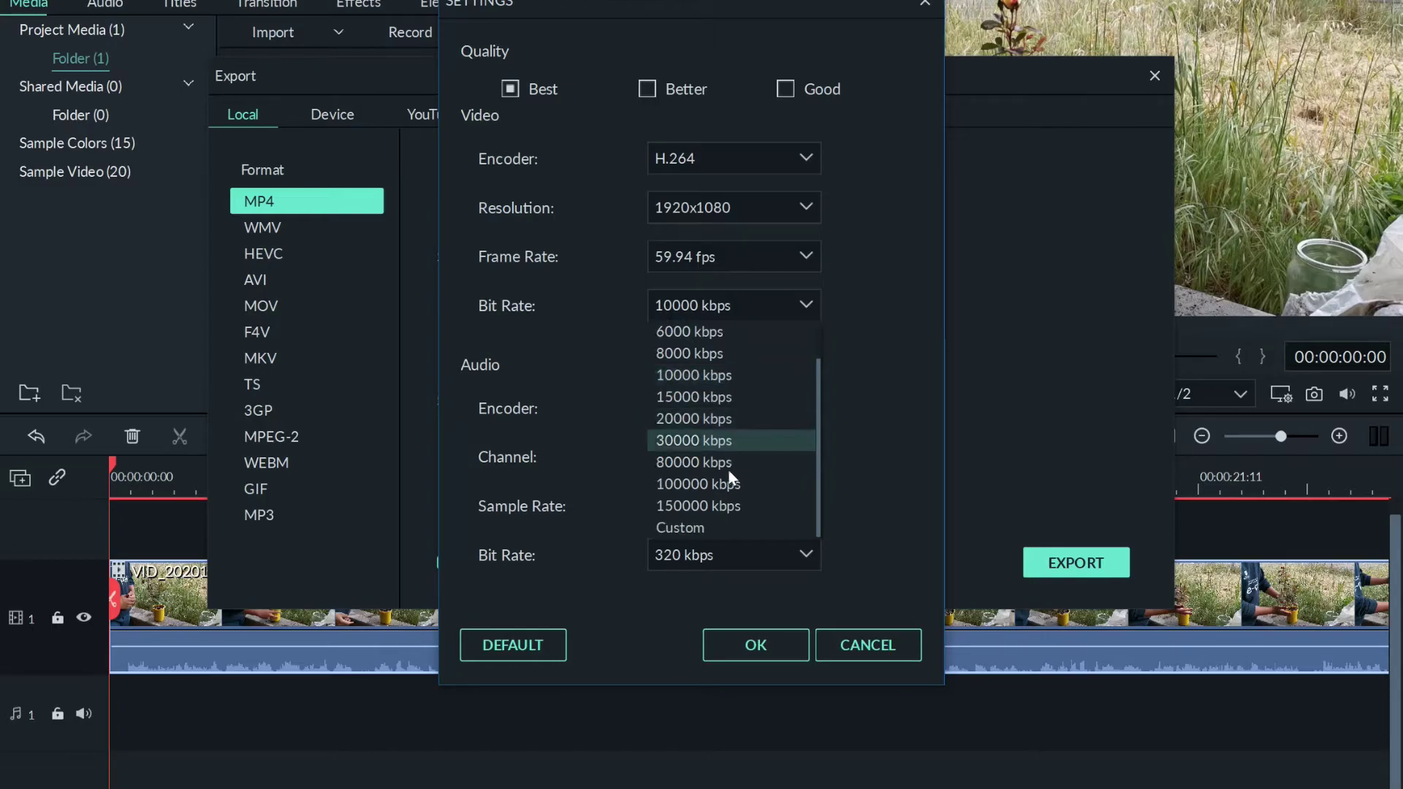
{"action": "left_click", "coordinate": [716, 532]}
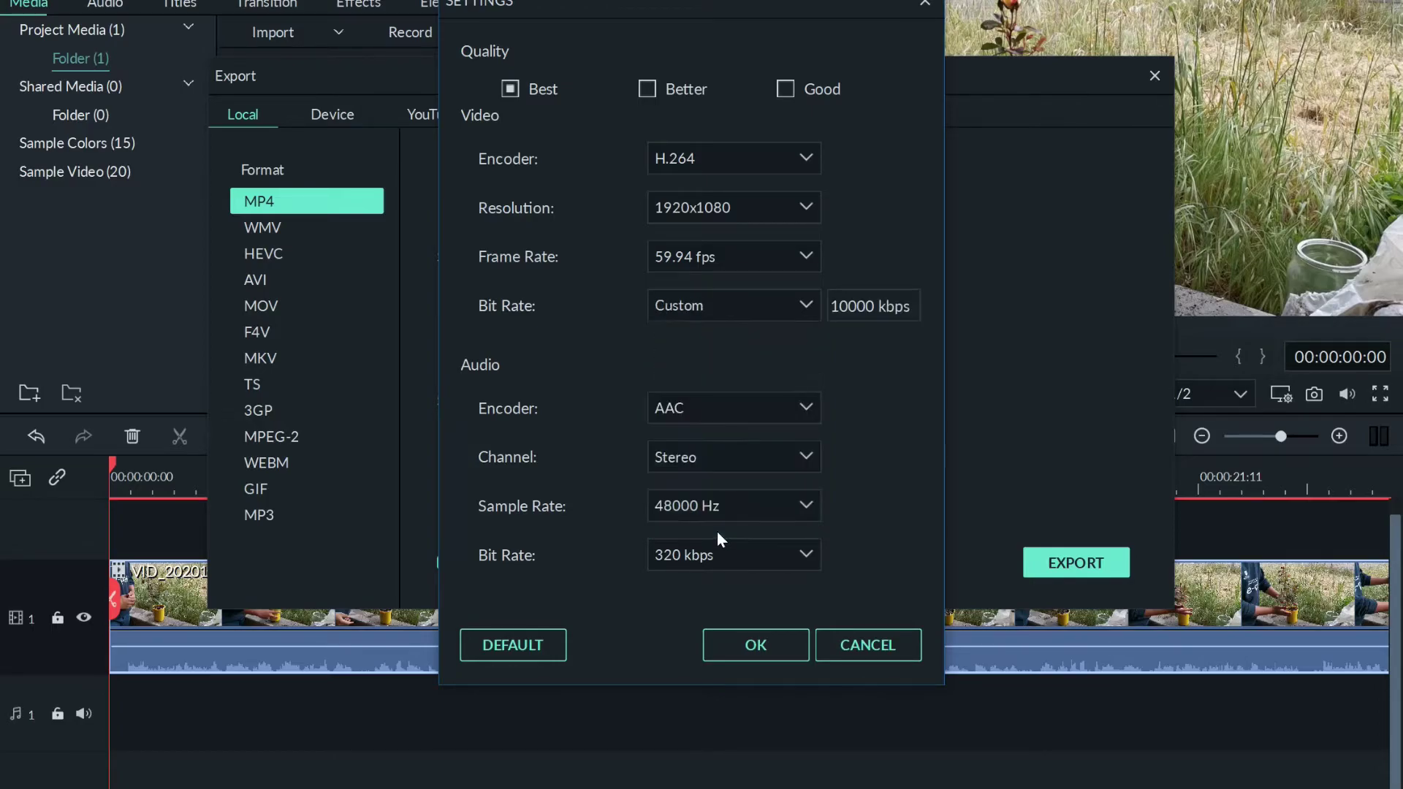
- Set the custom video bit rate to 24000 kbps, re-entering it after trying Good quality
{"action": "double_click", "coordinate": [852, 306]}
{"action": "type", "text": "24000"}
{"action": "left_click", "coordinate": [782, 86]}
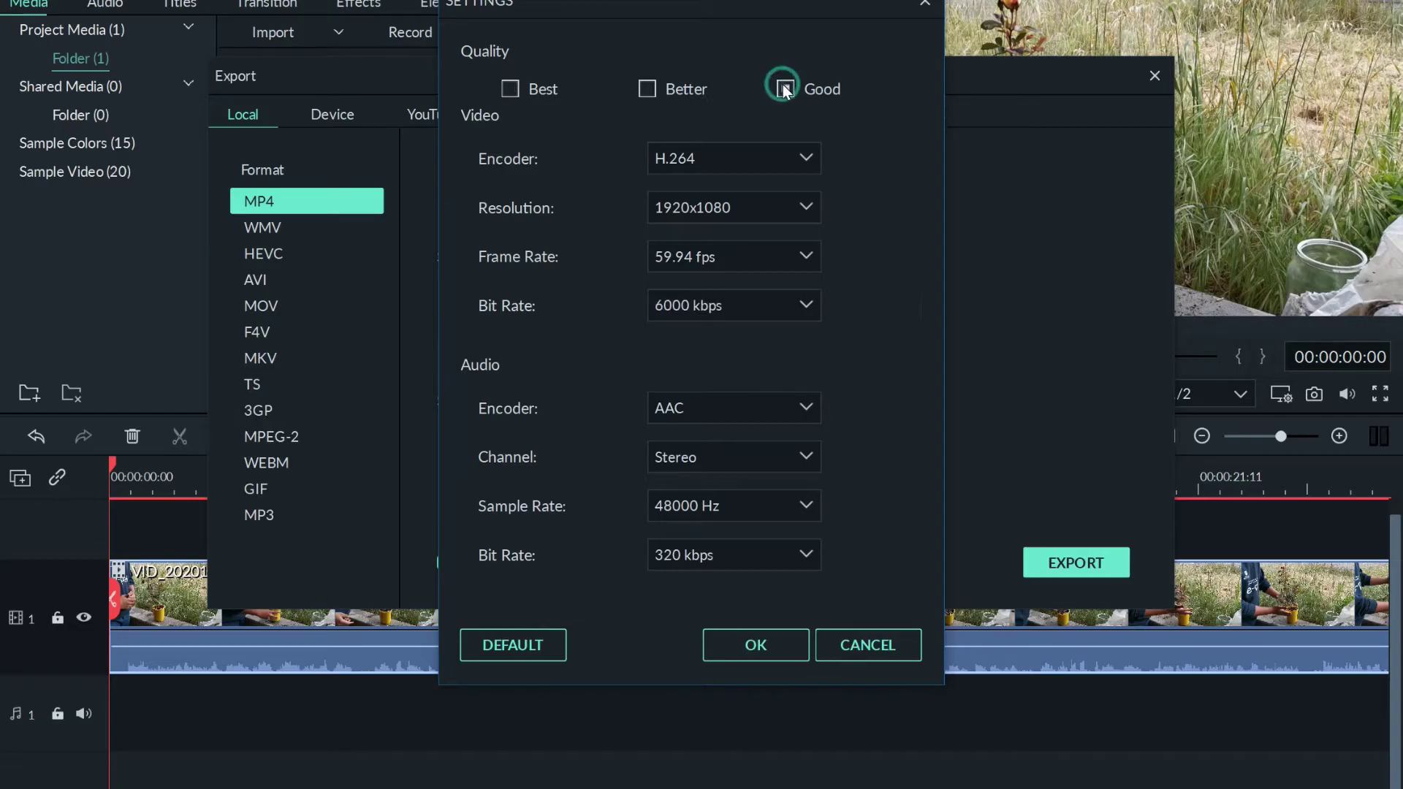
{"action": "left_click", "coordinate": [772, 305]}
{"action": "left_click", "coordinate": [728, 527]}
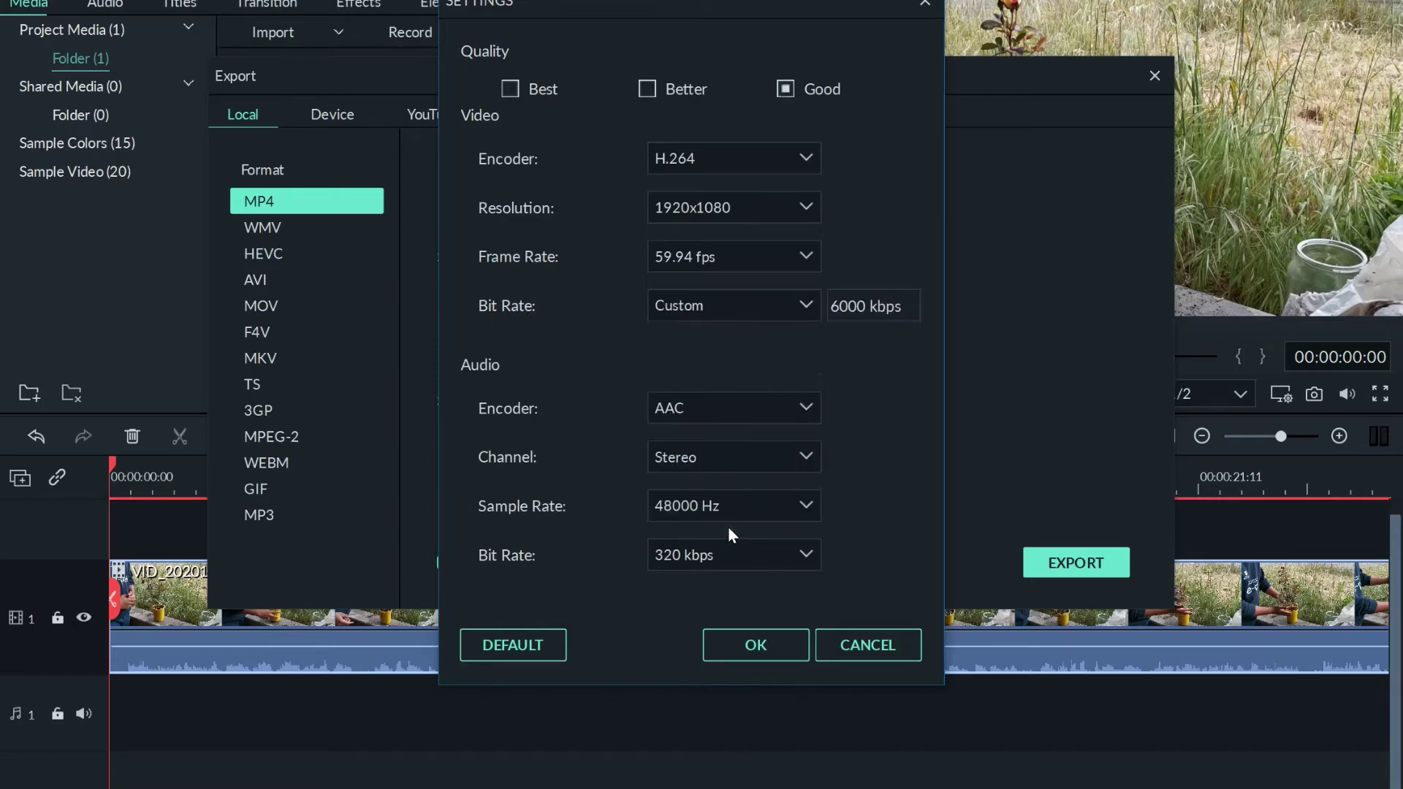
{"action": "type", "text": "24000"}
{"action": "left_click", "coordinate": [763, 508]}
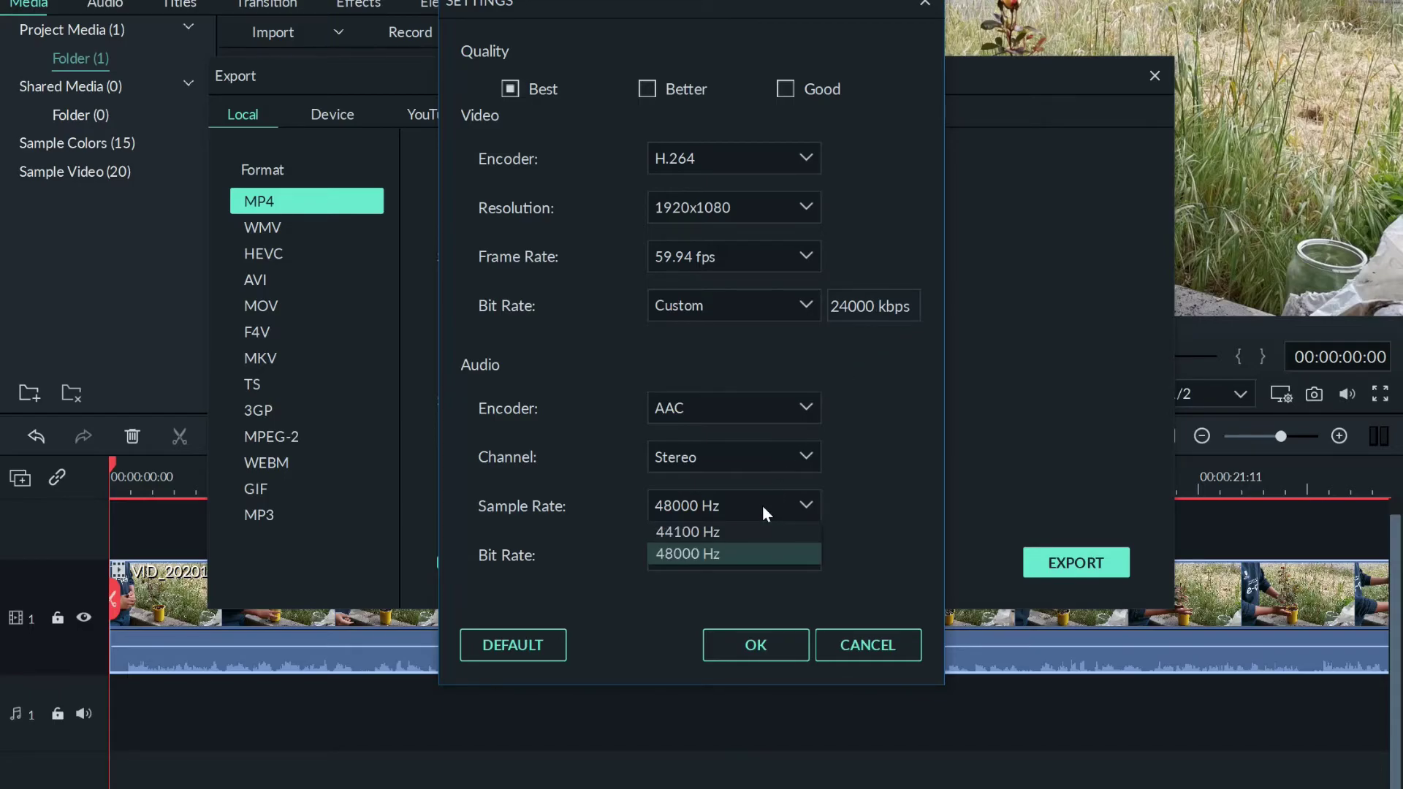
{"action": "left_click", "coordinate": [906, 429]}
{"action": "left_click", "coordinate": [729, 555]}
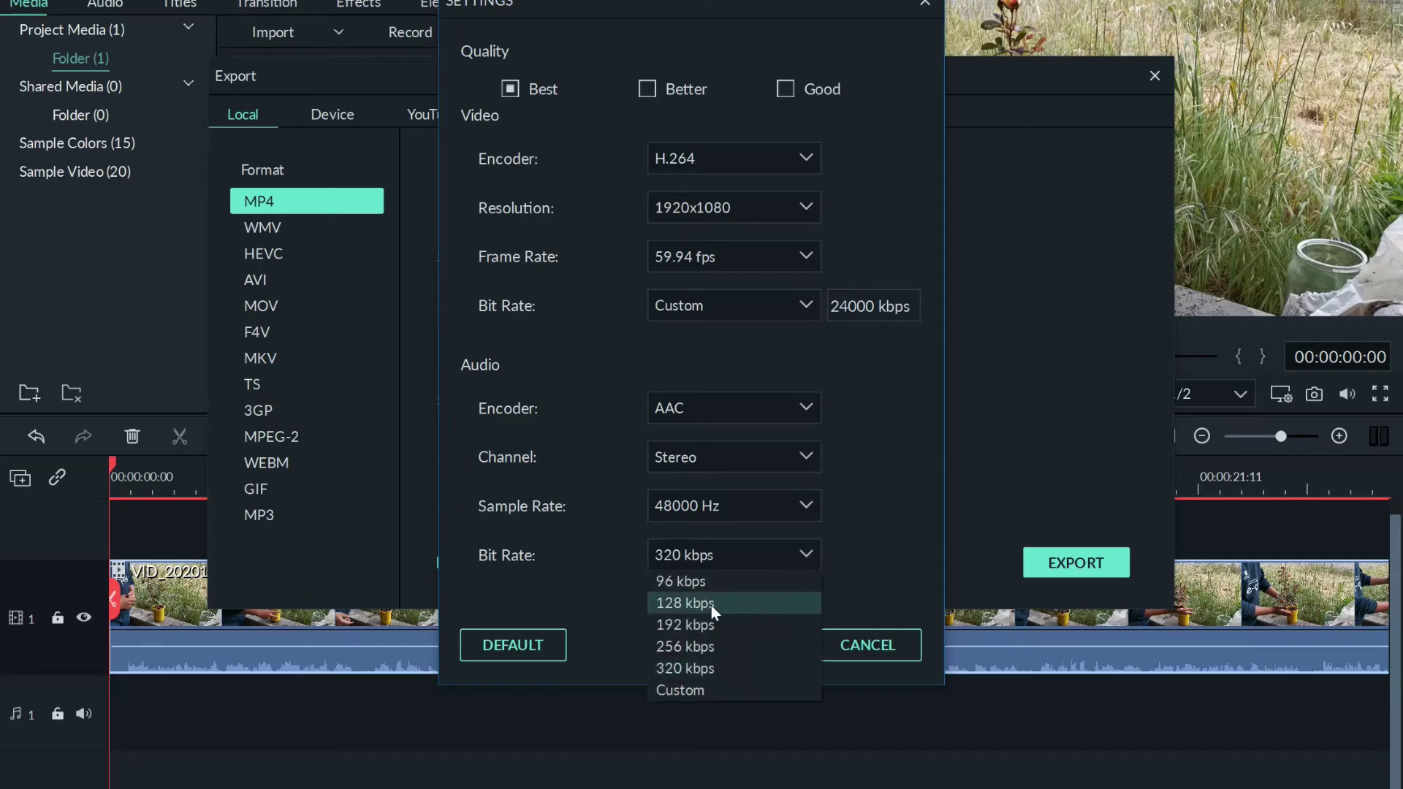
{"action": "left_click", "coordinate": [713, 626]}
{"action": "left_click", "coordinate": [747, 558]}
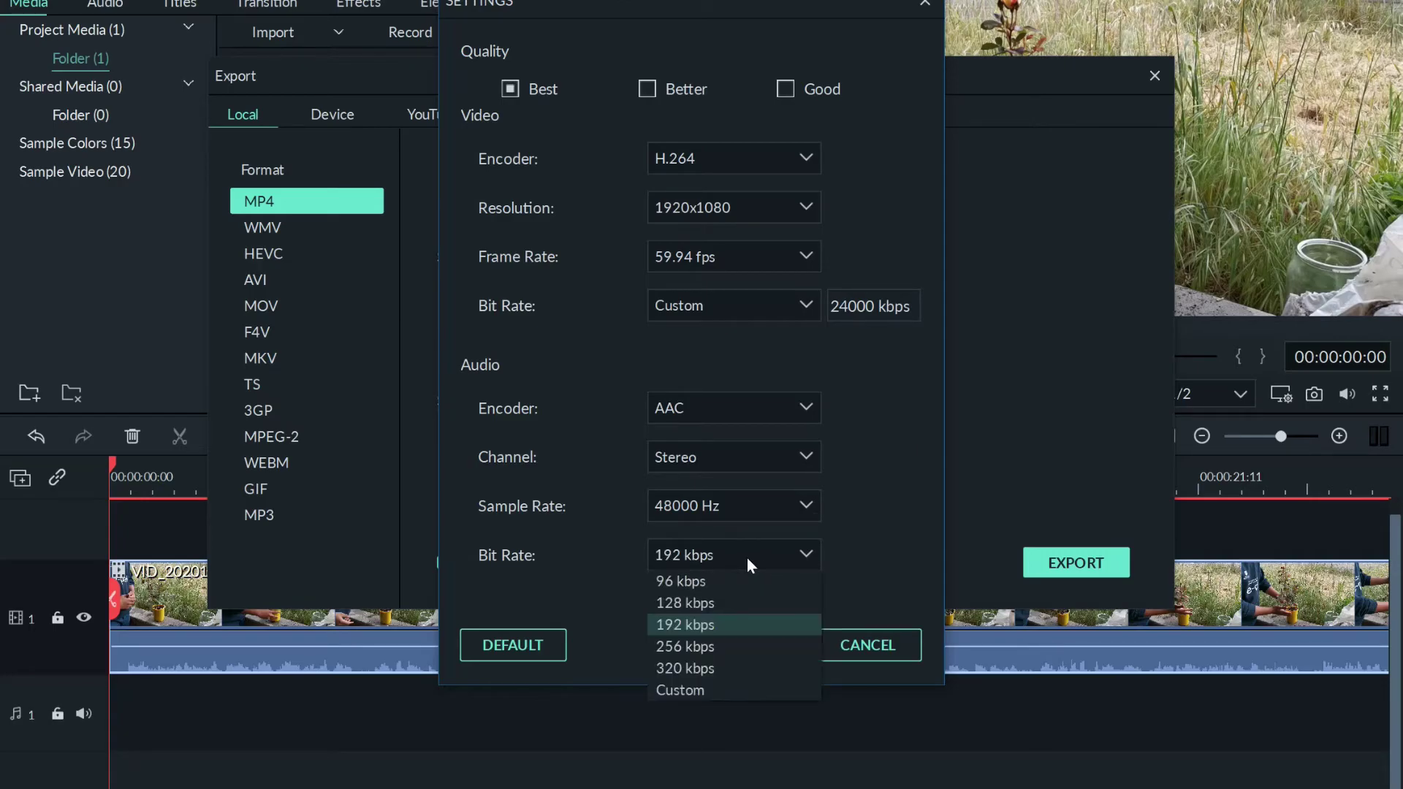
{"action": "left_click", "coordinate": [735, 667]}
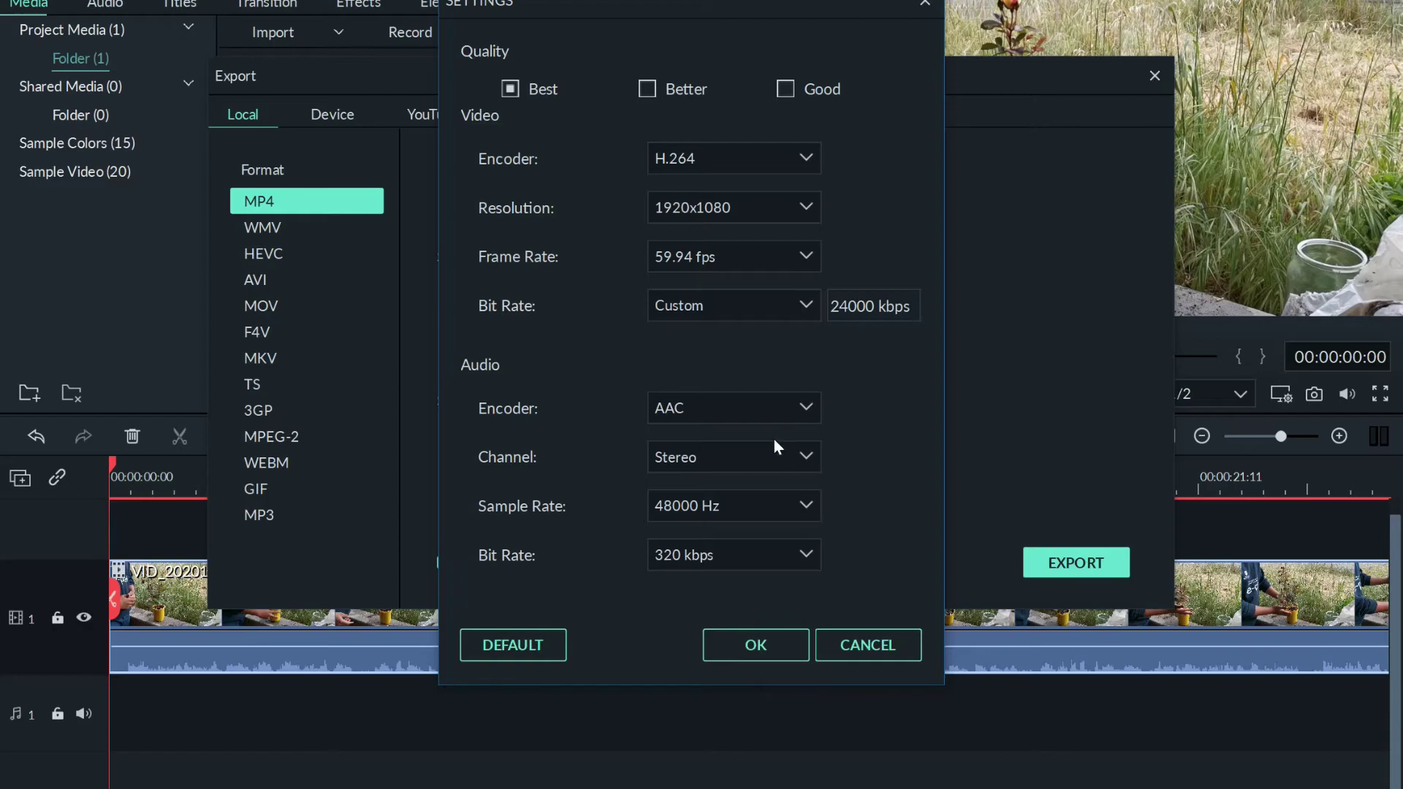
{"action": "left_click", "coordinate": [757, 402]}
{"action": "left_click", "coordinate": [757, 402]}
- Confirm the encoding settings to return to the 'Full hd video' export, estimated at 1481.8 MB
{"action": "left_click", "coordinate": [756, 645]}
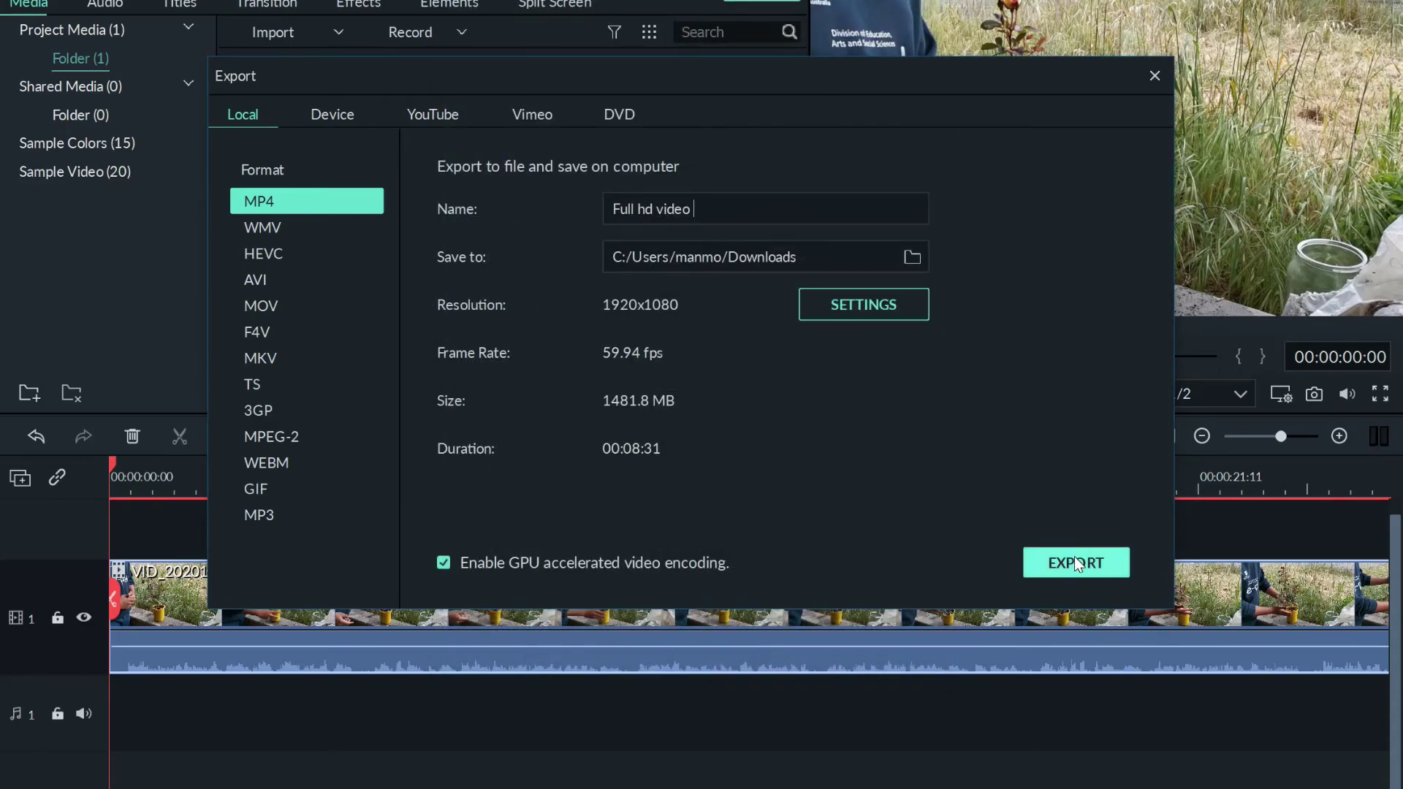